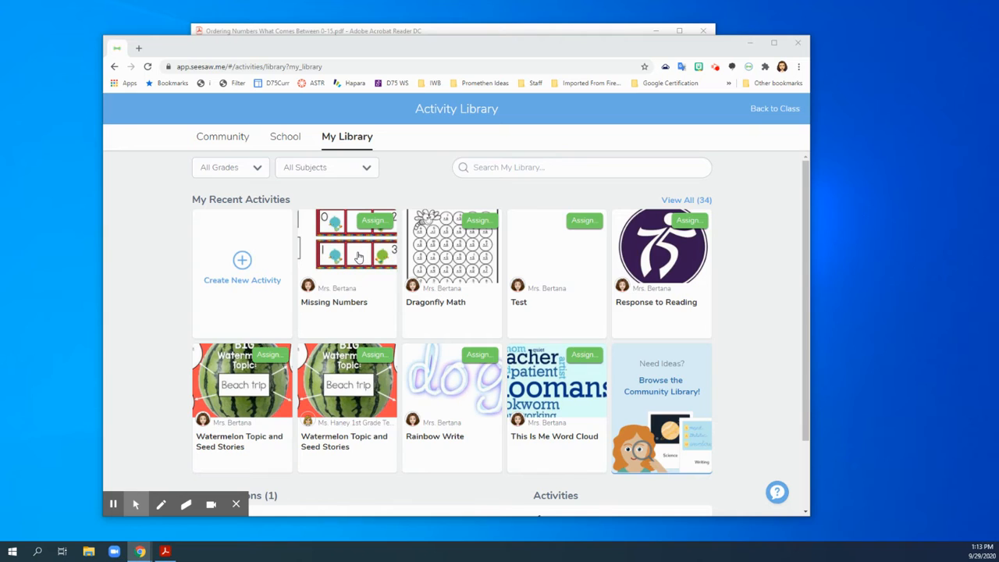
- Open the Missing Numbers activity from My Library for editing
{"action": "left_click", "coordinate": [360, 254]}
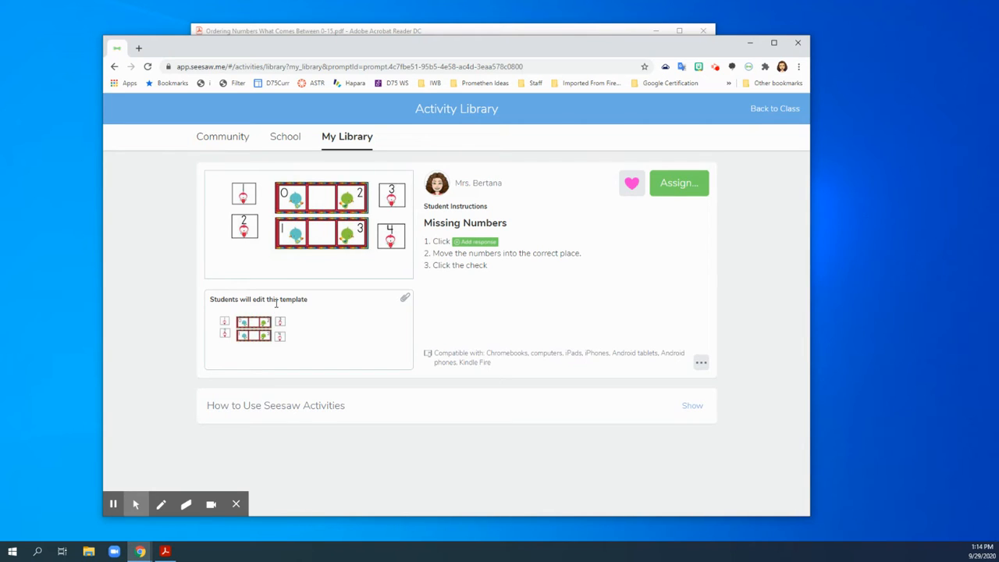
{"action": "left_click", "coordinate": [701, 364]}
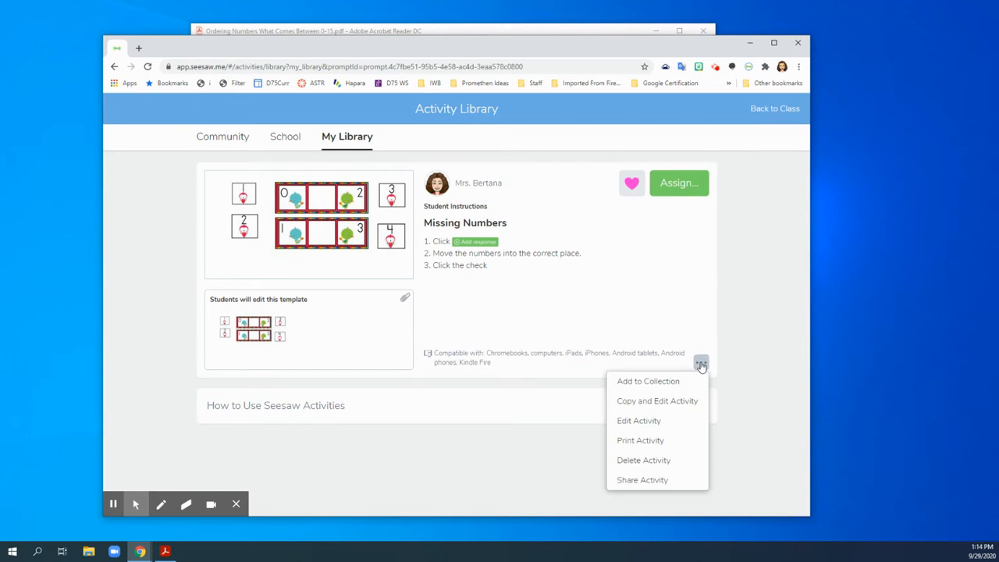
{"action": "left_click", "coordinate": [673, 427]}
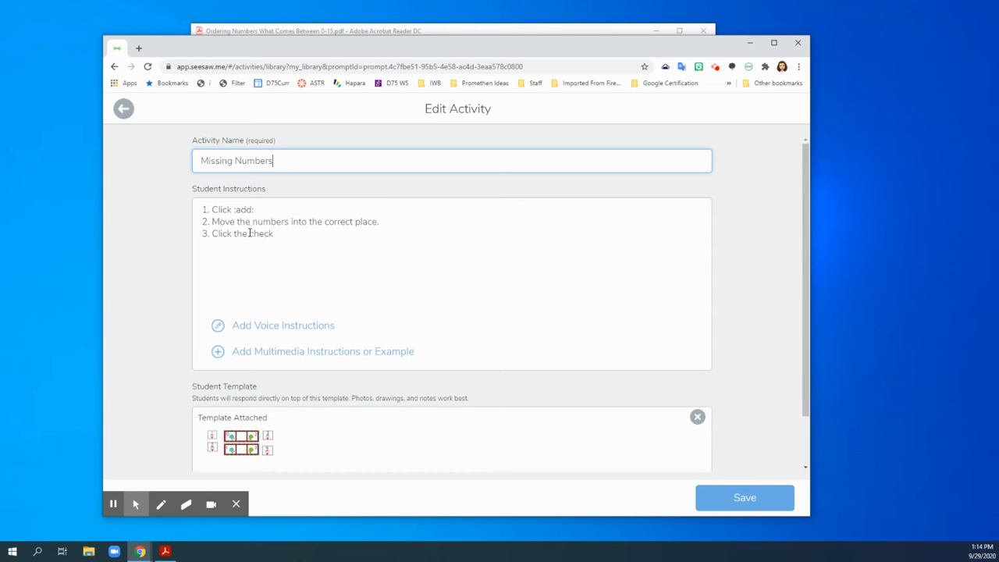
- Turn the word "check" in the third student instruction into the icon shortcode :check:
{"action": "left_click", "coordinate": [250, 233]}
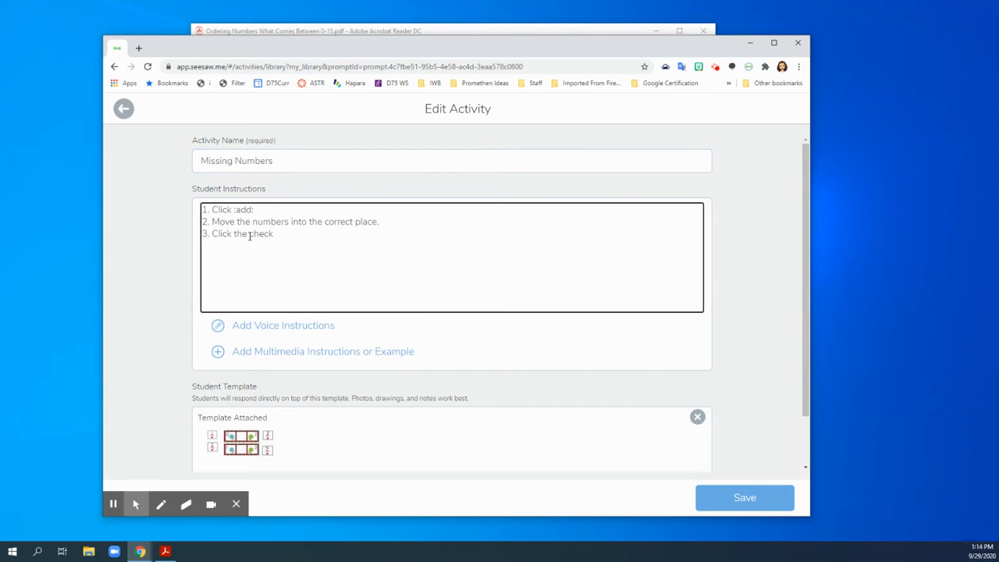
{"action": "type", "text": ":"}
{"action": "left_click", "coordinate": [351, 278]}
- Open the attached student template and add a blank second page to it
{"action": "scroll", "coordinate": [319, 301], "scroll_direction": "down", "scroll_amount": 1}
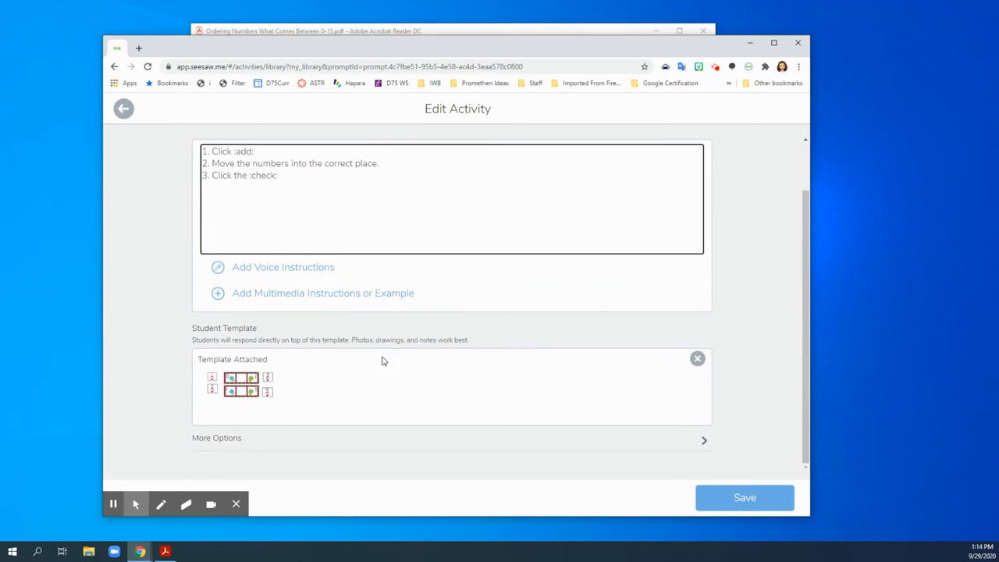
{"action": "left_click", "coordinate": [250, 379]}
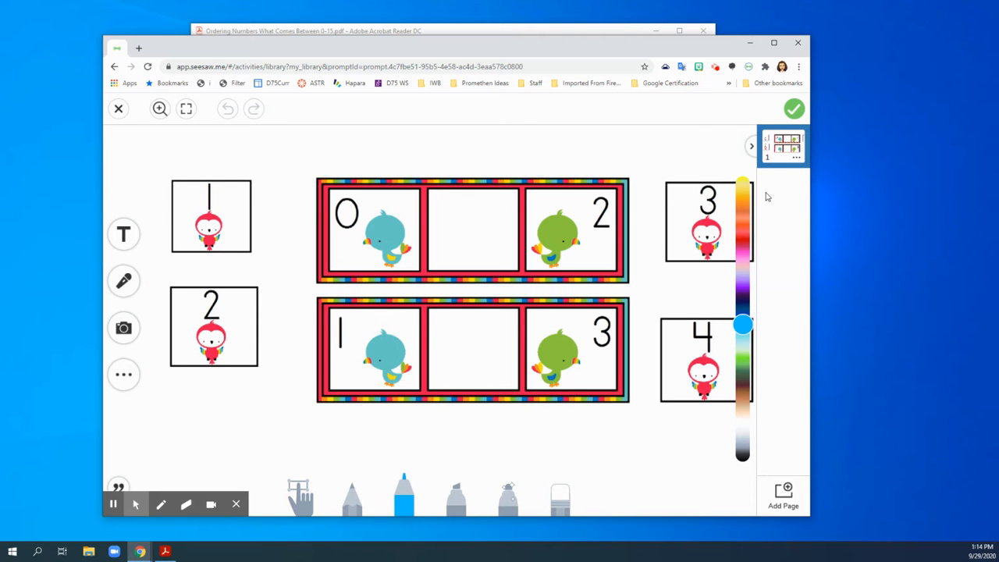
{"action": "left_click_drag", "start_coordinate": [636, 56], "coordinate": [601, 53]}
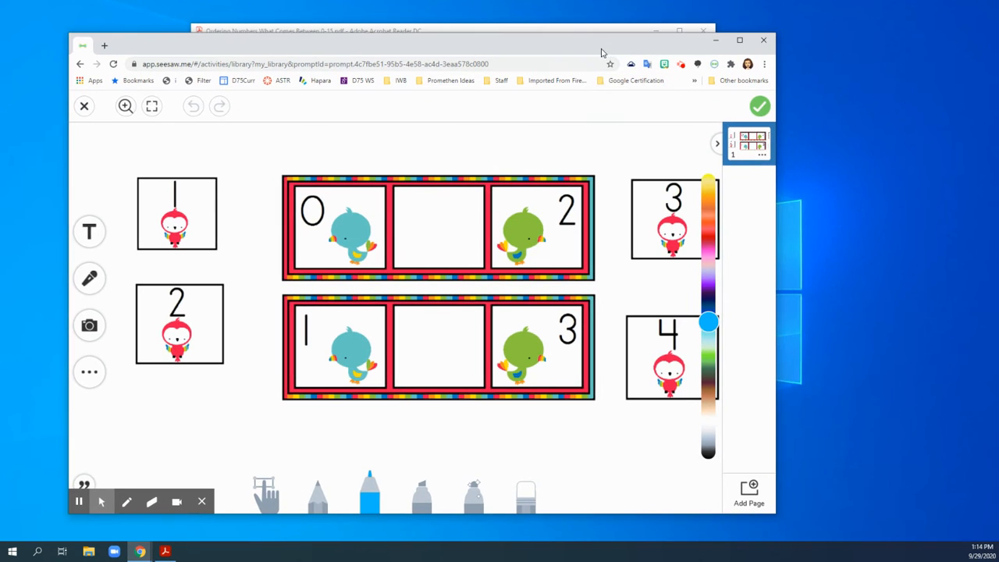
{"action": "left_click", "coordinate": [751, 492]}
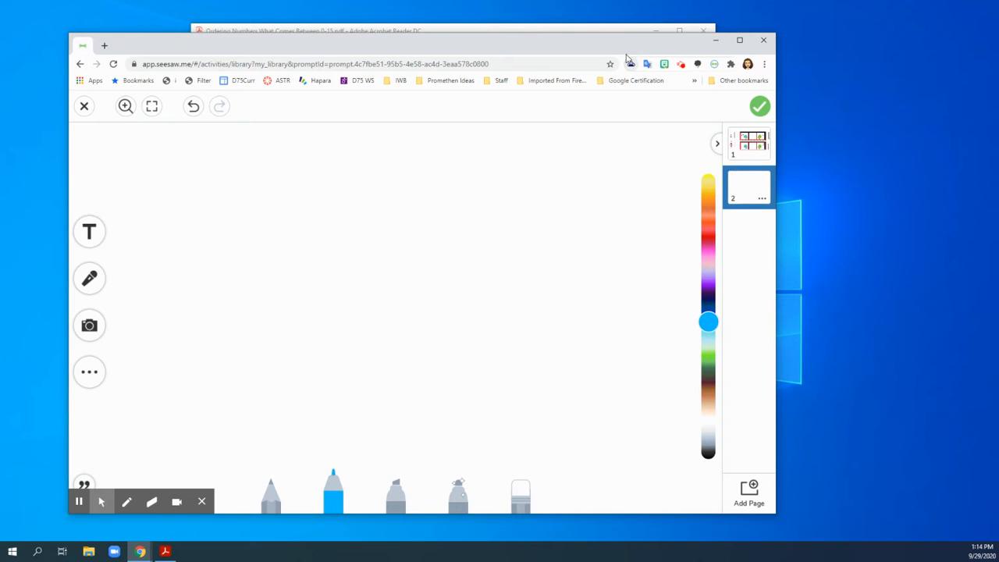
- Switch to the Ordering Numbers PDF in Adobe Acrobat Reader and snip both number strips, 2–4 and 3–5, on page 4
{"action": "left_click", "coordinate": [606, 31]}
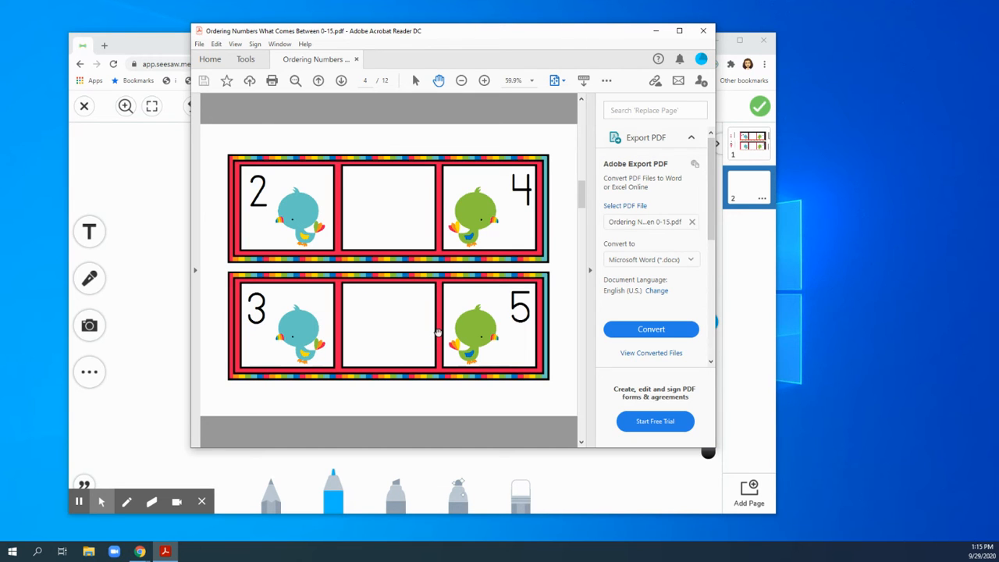
{"action": "key", "text": "shift+super+s"}
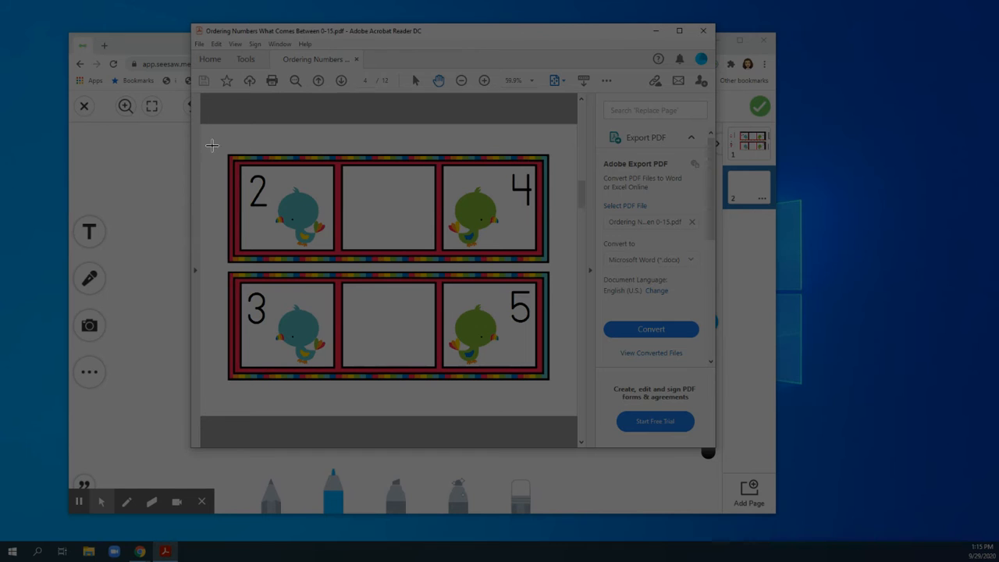
{"action": "left_click_drag", "start_coordinate": [221, 144], "coordinate": [554, 390]}
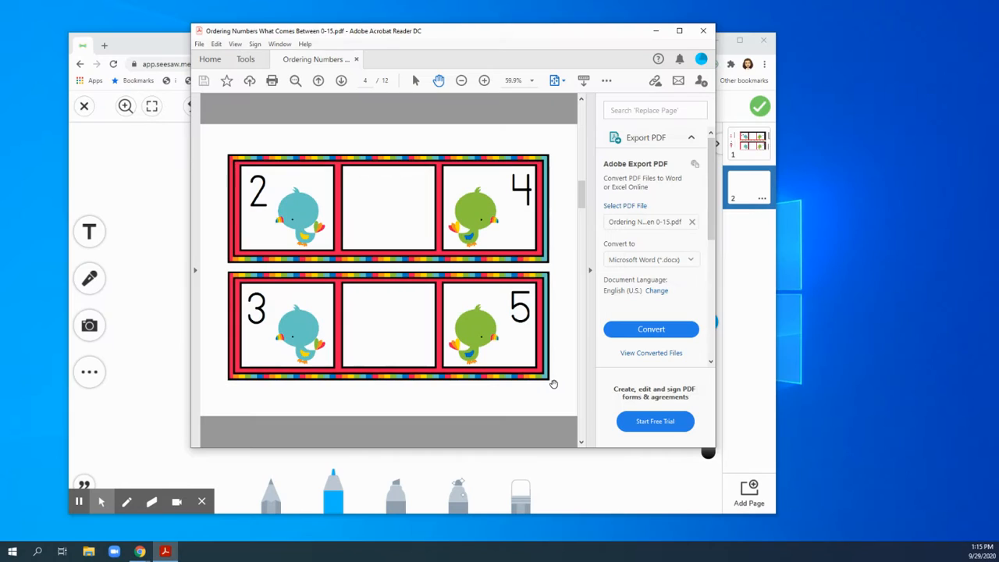
- Paste the snipped number strips onto page 2 of the Seesaw template, enlarge them and position them near the page's centre
{"action": "left_click", "coordinate": [164, 310]}
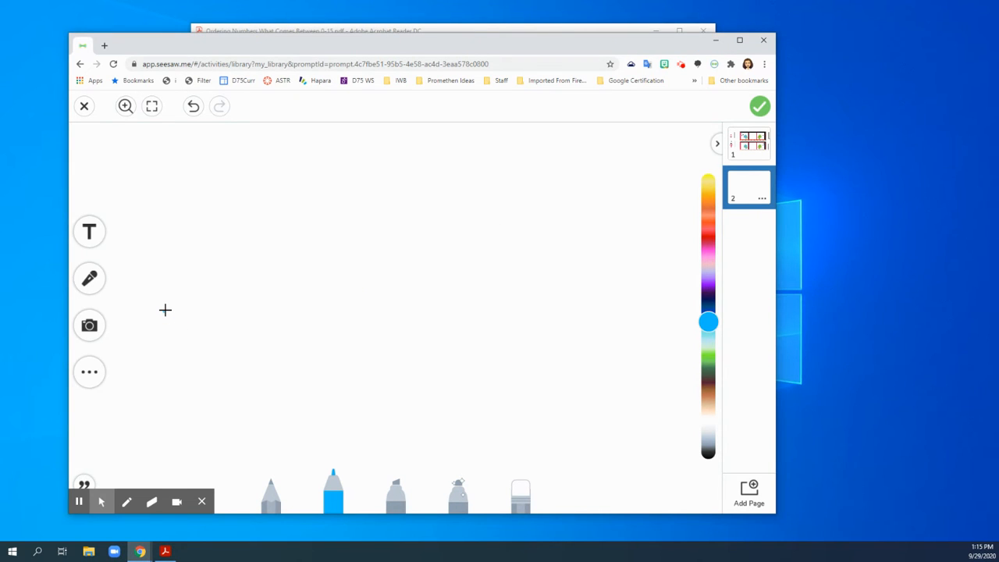
{"action": "key", "text": "ctrl+v"}
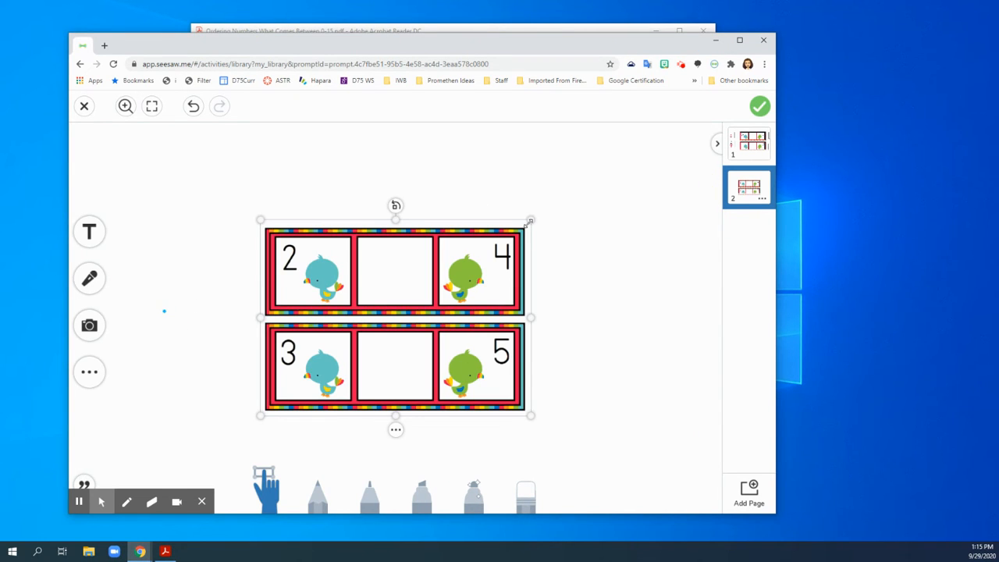
{"action": "left_click_drag", "start_coordinate": [558, 187], "coordinate": [599, 145]}
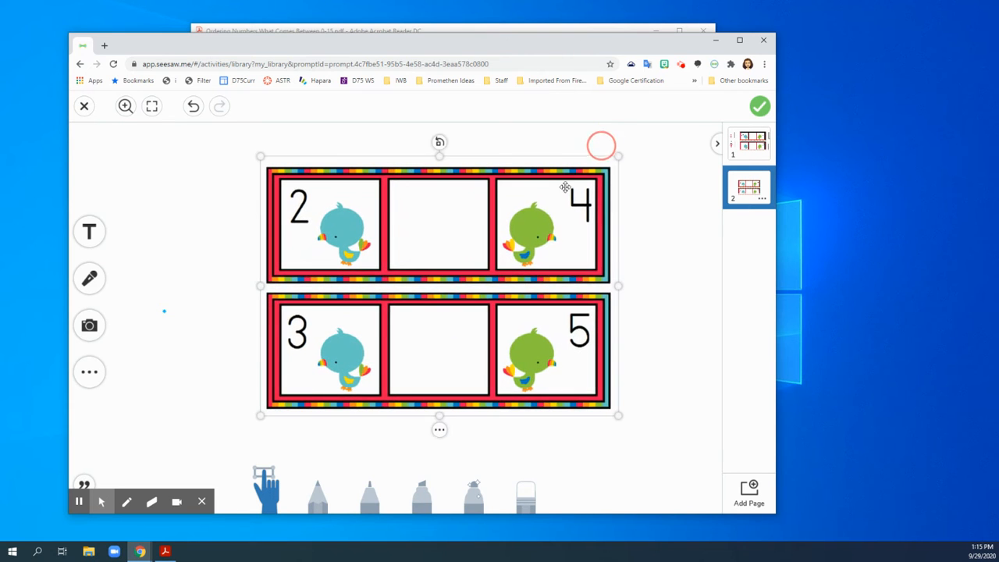
{"action": "left_click_drag", "start_coordinate": [454, 240], "coordinate": [439, 242]}
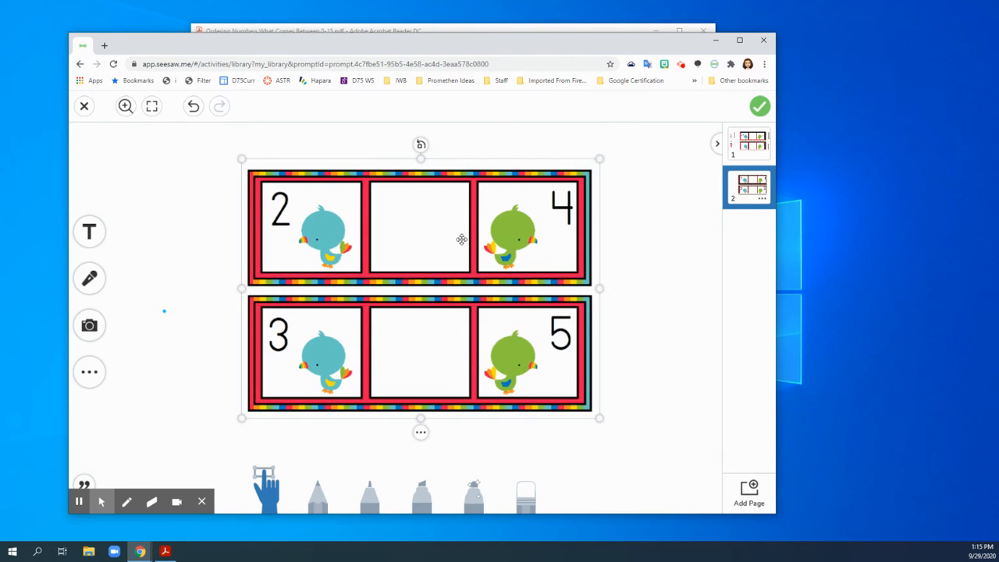
- Copy the number 1 bird card from page 1 to page 2 and place it left of the 2–4 strip
{"action": "left_click", "coordinate": [751, 148]}
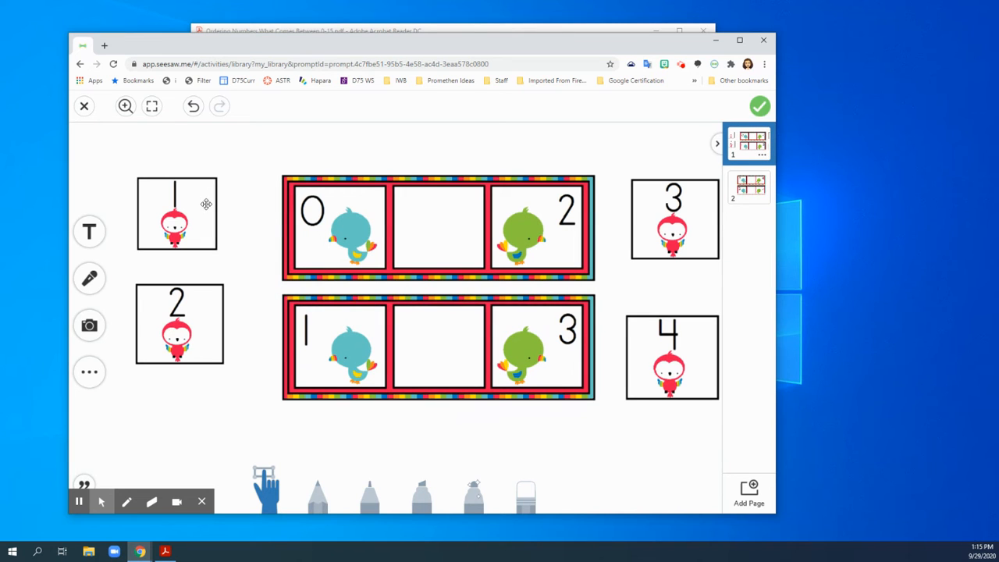
{"action": "left_click", "coordinate": [202, 202]}
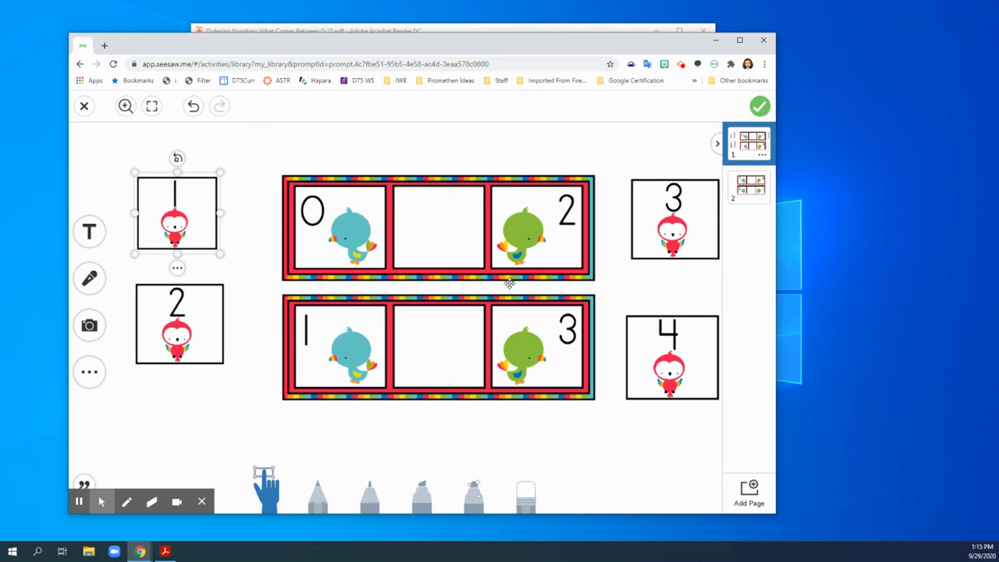
{"action": "left_click", "coordinate": [752, 191]}
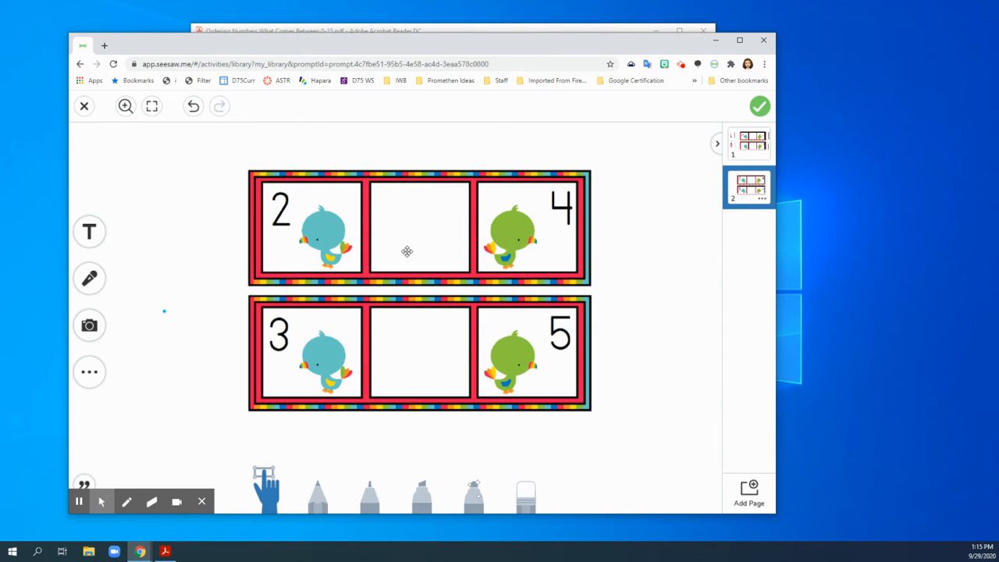
{"action": "key", "text": "ctrl+v"}
{"action": "left_click_drag", "start_coordinate": [412, 339], "coordinate": [209, 221]}
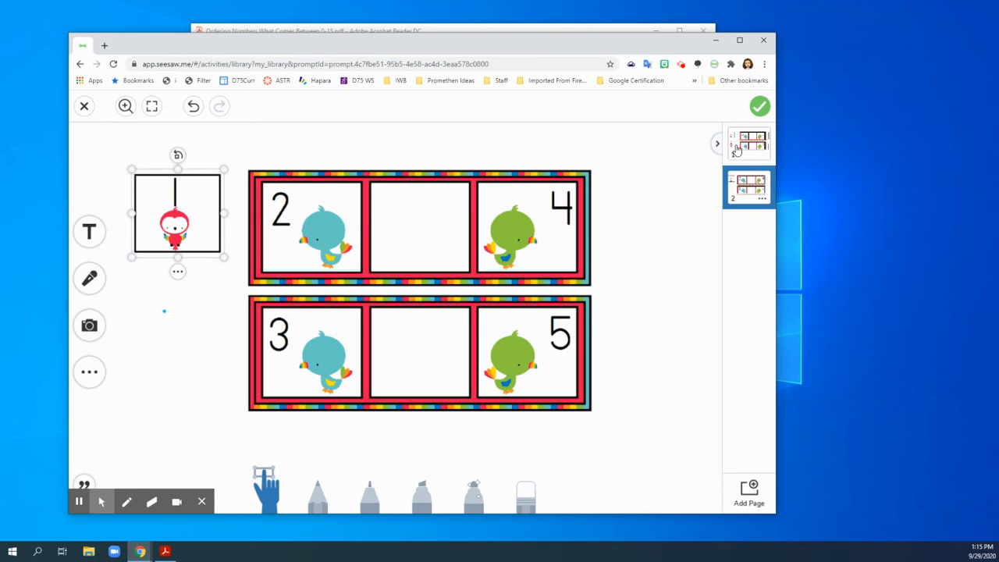
- Copy the number 2 bird card from page 1 to page 2 and place it left of the 3–5 strip
{"action": "left_click", "coordinate": [741, 148]}
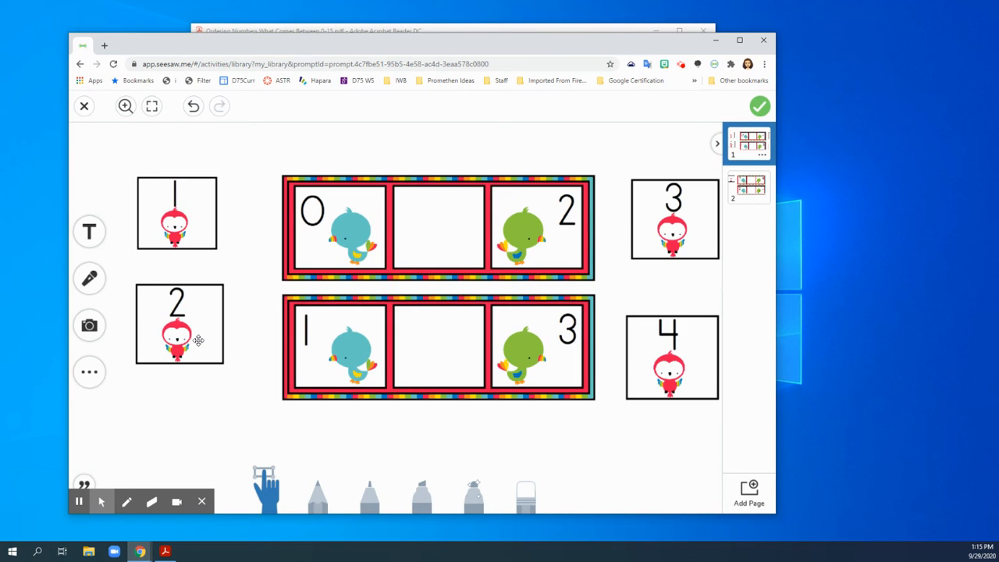
{"action": "left_click", "coordinate": [198, 341]}
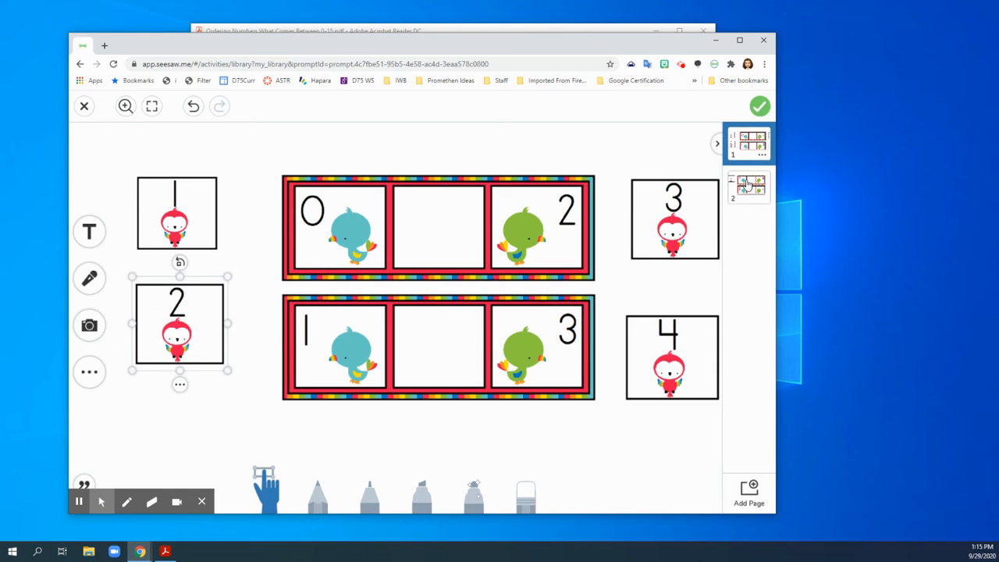
{"action": "left_click", "coordinate": [747, 186]}
{"action": "key", "text": "ctrl+v"}
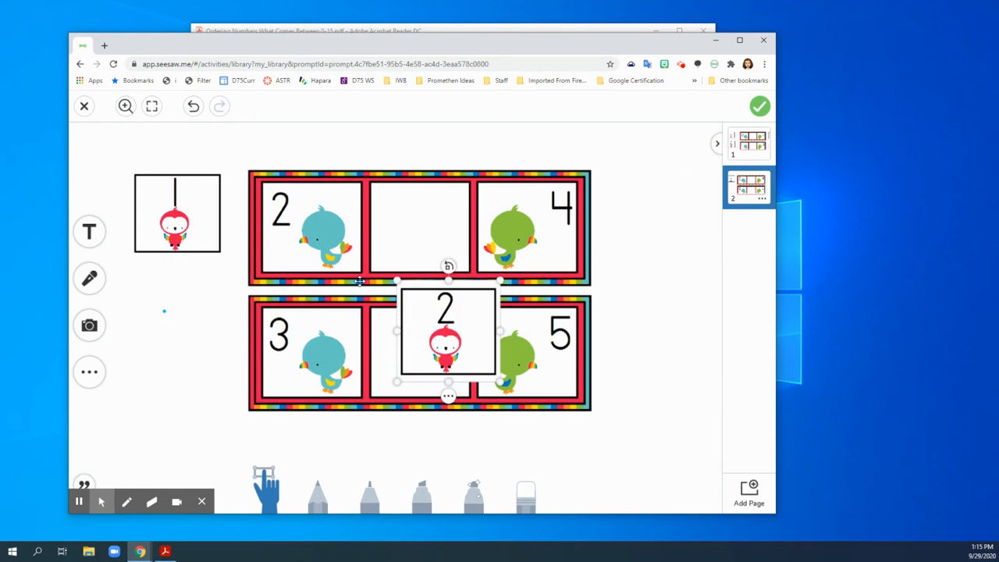
{"action": "left_click_drag", "start_coordinate": [482, 335], "coordinate": [208, 336]}
- Copy the number 3 bird card from page 1 to page 2 and place it right of the 2–4 strip
{"action": "left_click", "coordinate": [745, 153]}
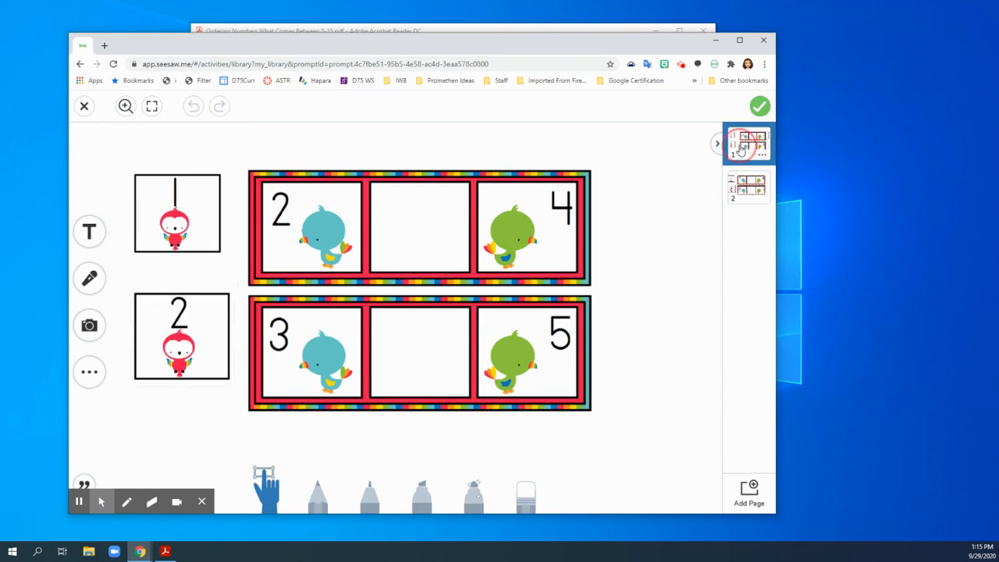
{"action": "left_click", "coordinate": [672, 201]}
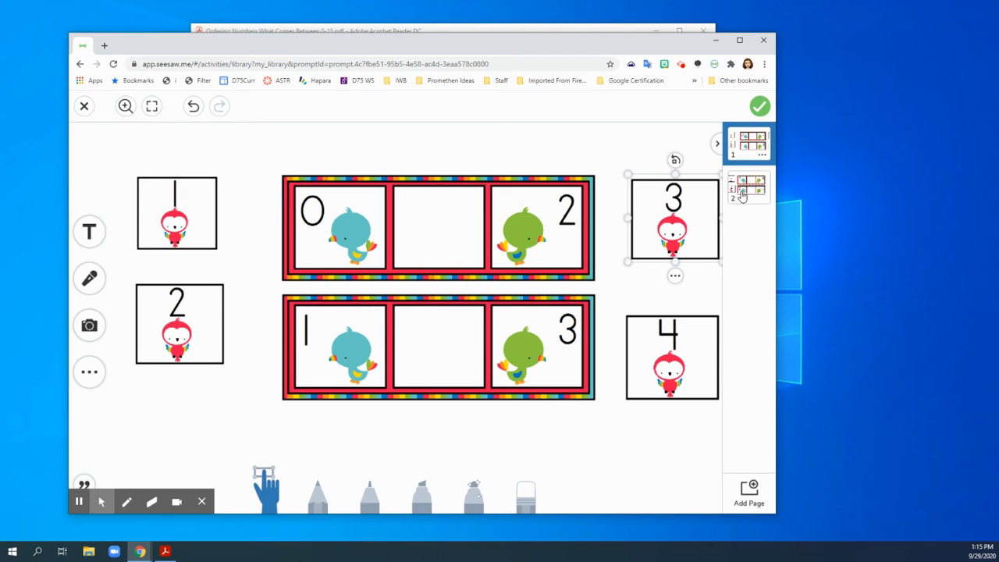
{"action": "left_click", "coordinate": [743, 195]}
{"action": "key", "text": "ctrl+v"}
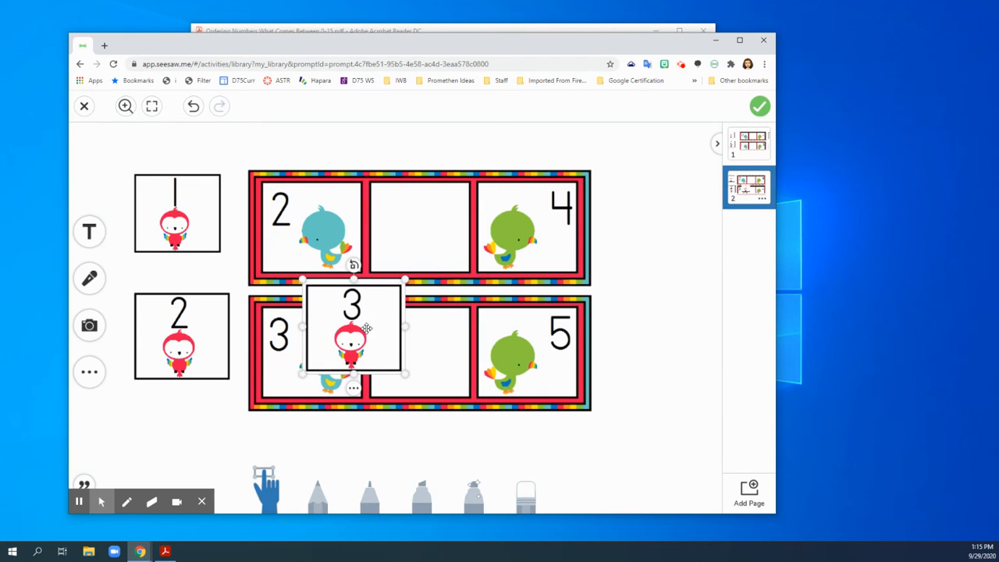
{"action": "left_click_drag", "start_coordinate": [367, 327], "coordinate": [674, 223]}
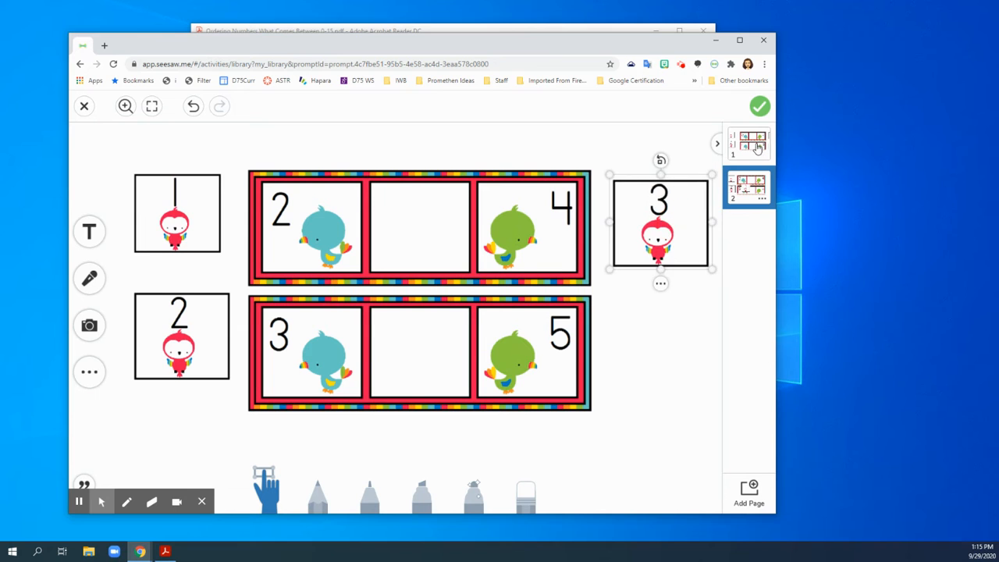
- Copy the number 4 bird card from page 1 to page 2 and place it right of the 3–5 strip
{"action": "left_click", "coordinate": [755, 149]}
{"action": "left_click", "coordinate": [694, 353]}
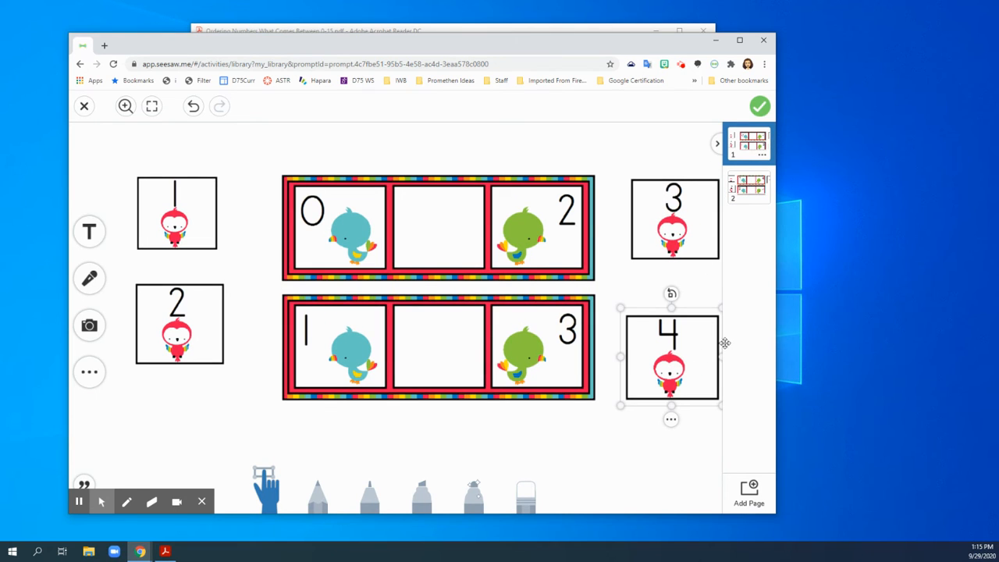
{"action": "left_click", "coordinate": [749, 184]}
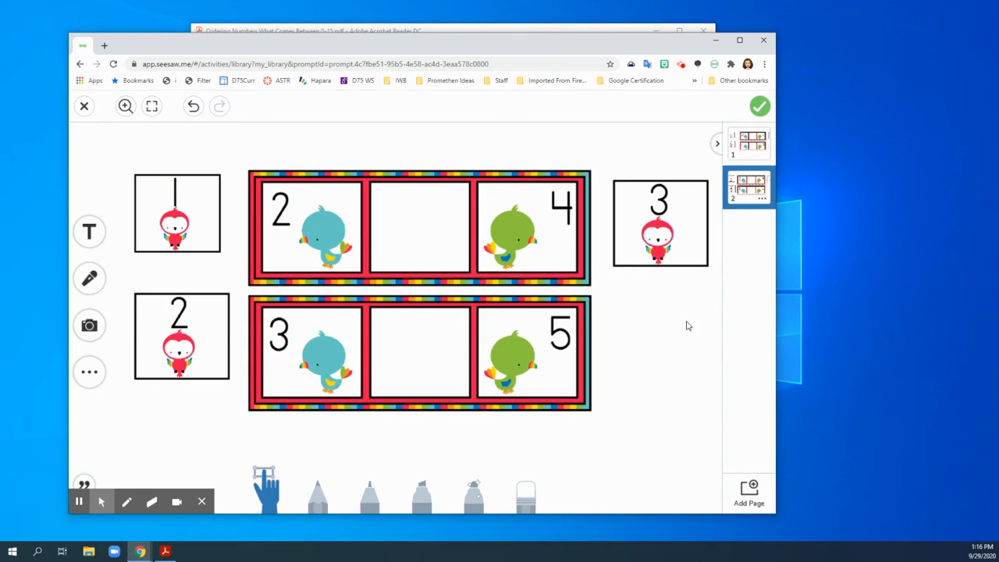
{"action": "key", "text": "ctrl+v"}
{"action": "left_click_drag", "start_coordinate": [412, 302], "coordinate": [666, 351]}
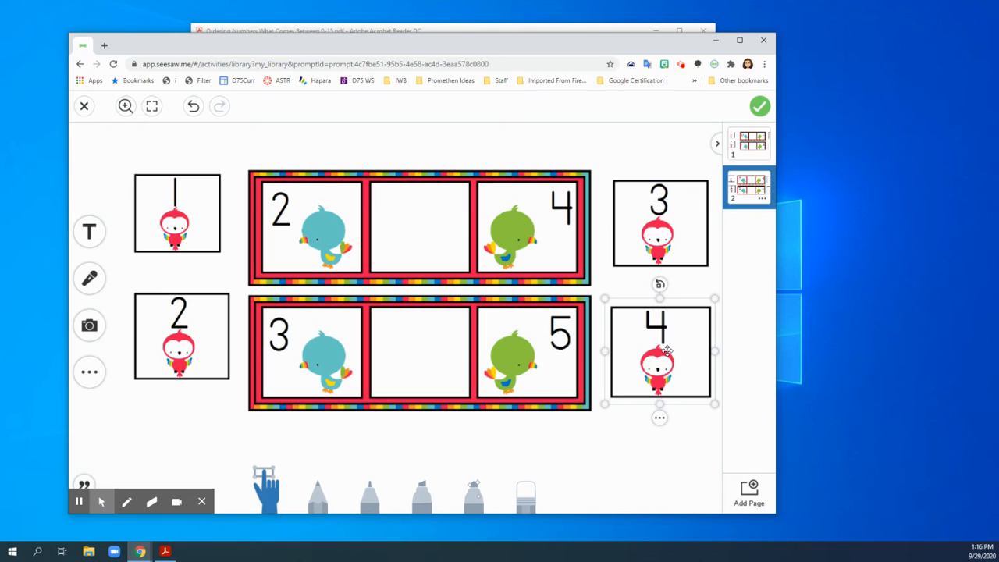
- Accept the two-page student template and save the Missing Numbers activity
{"action": "left_click", "coordinate": [759, 107]}
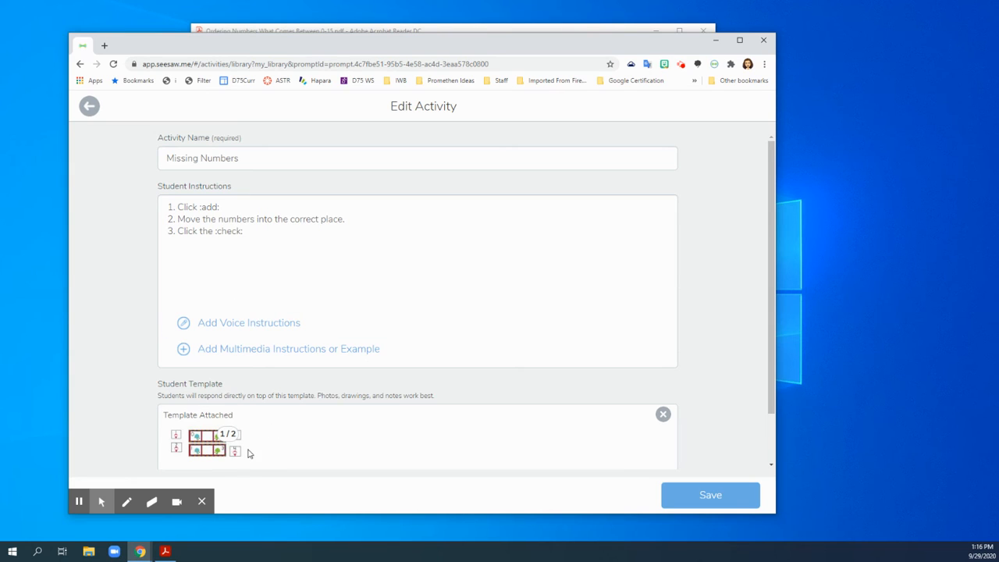
{"action": "left_click", "coordinate": [701, 499]}
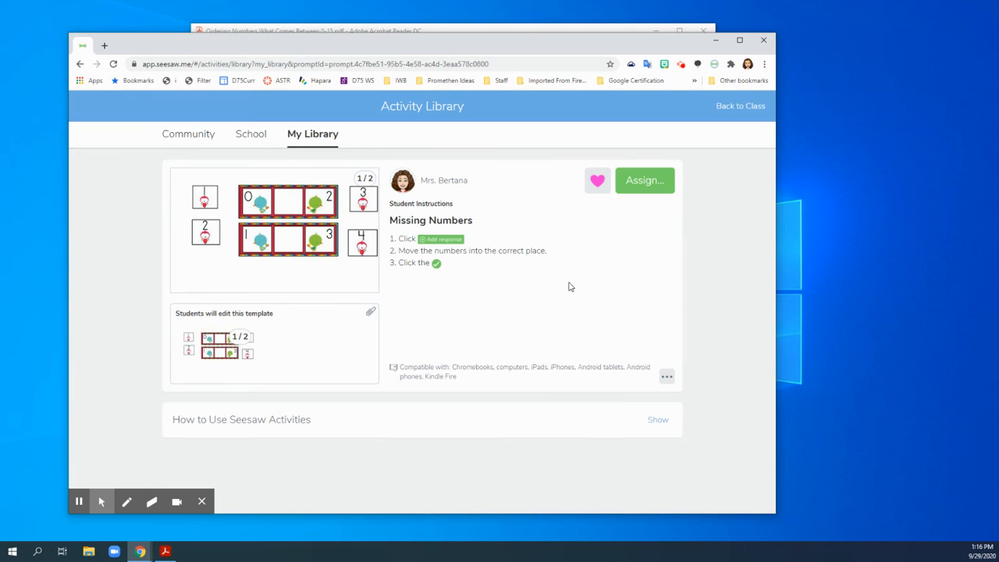
- Return to the class activities and check the version of Missing Numbers already assigned to students
{"action": "left_click", "coordinate": [728, 108]}
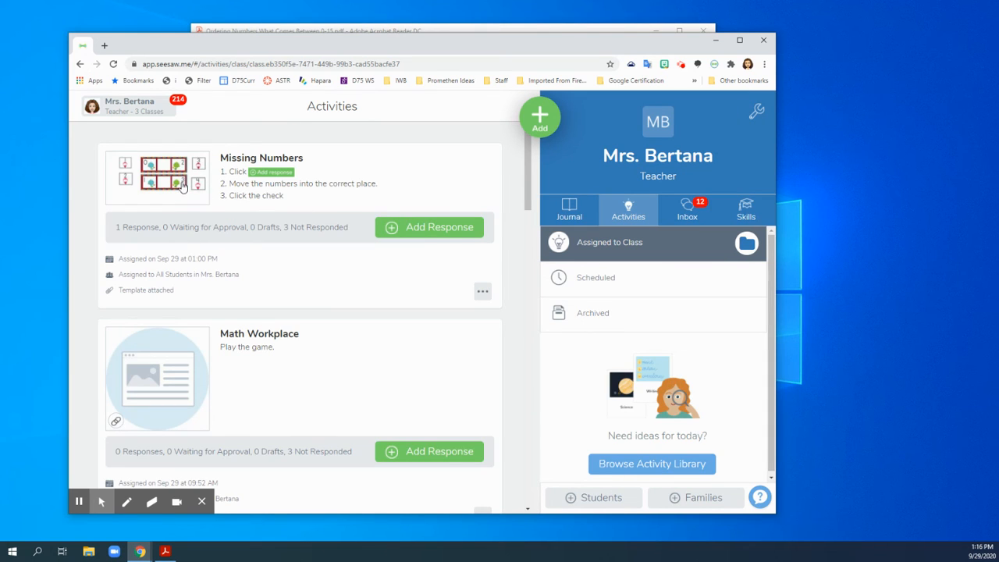
{"action": "left_click", "coordinate": [183, 187]}
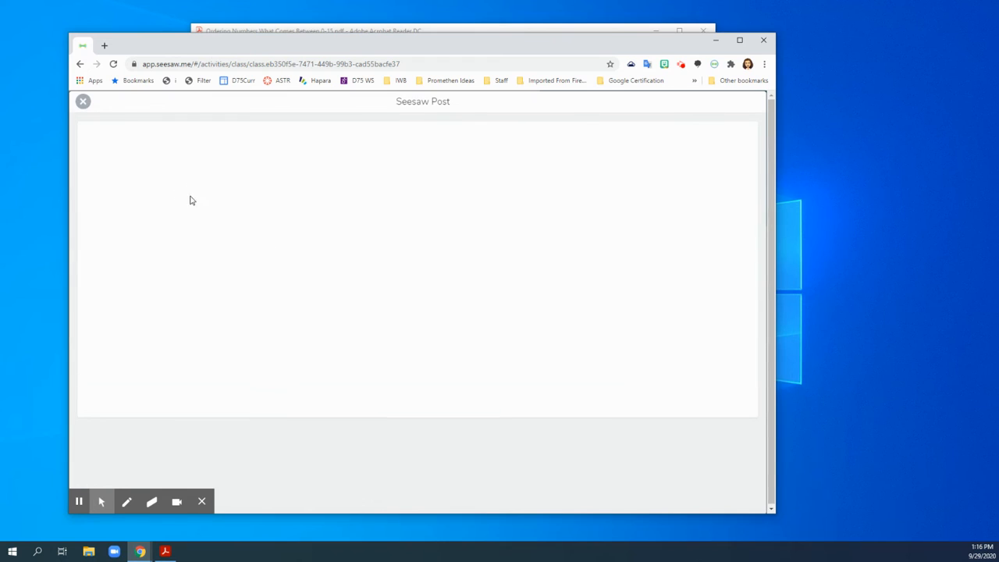
{"action": "left_click", "coordinate": [82, 102]}
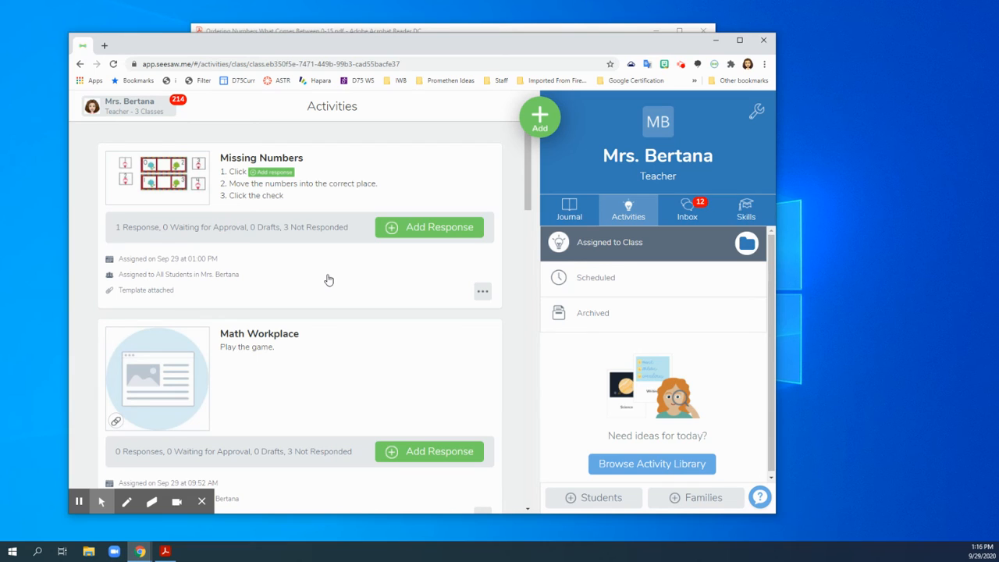
- Archive the old assigned version of the Missing Numbers activity from the class feed
{"action": "left_click", "coordinate": [482, 292]}
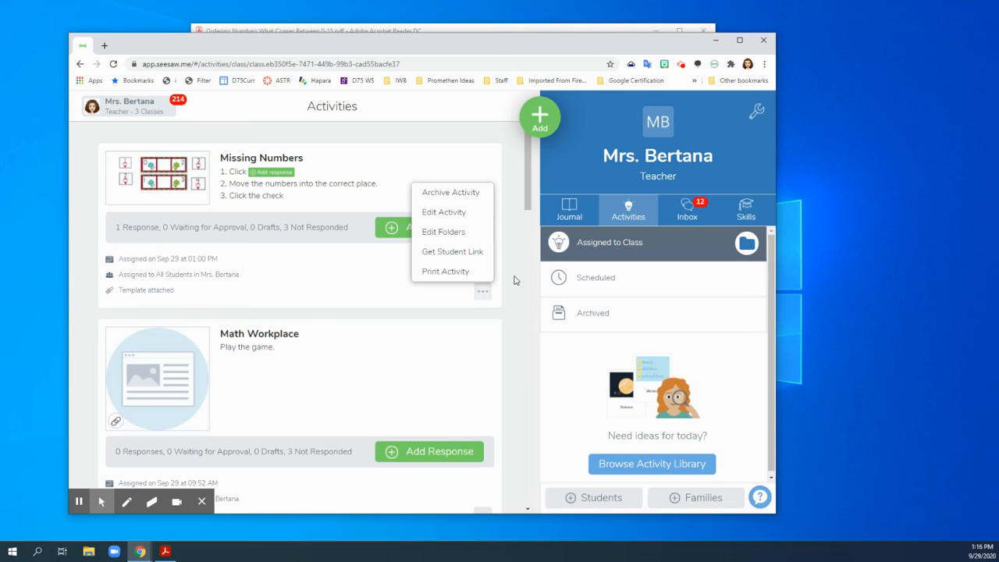
{"action": "left_click", "coordinate": [510, 270]}
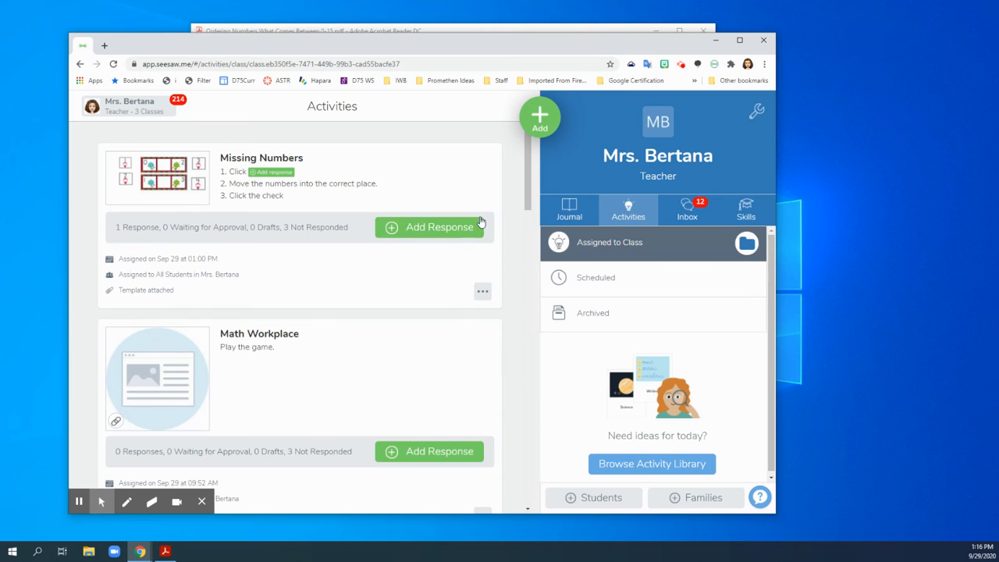
{"action": "left_click", "coordinate": [482, 291]}
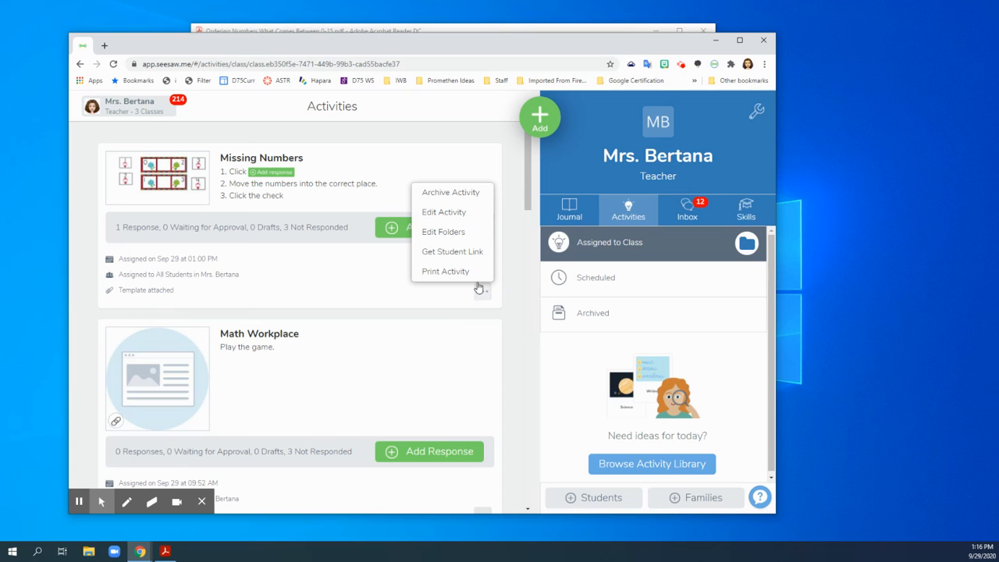
{"action": "left_click", "coordinate": [461, 194]}
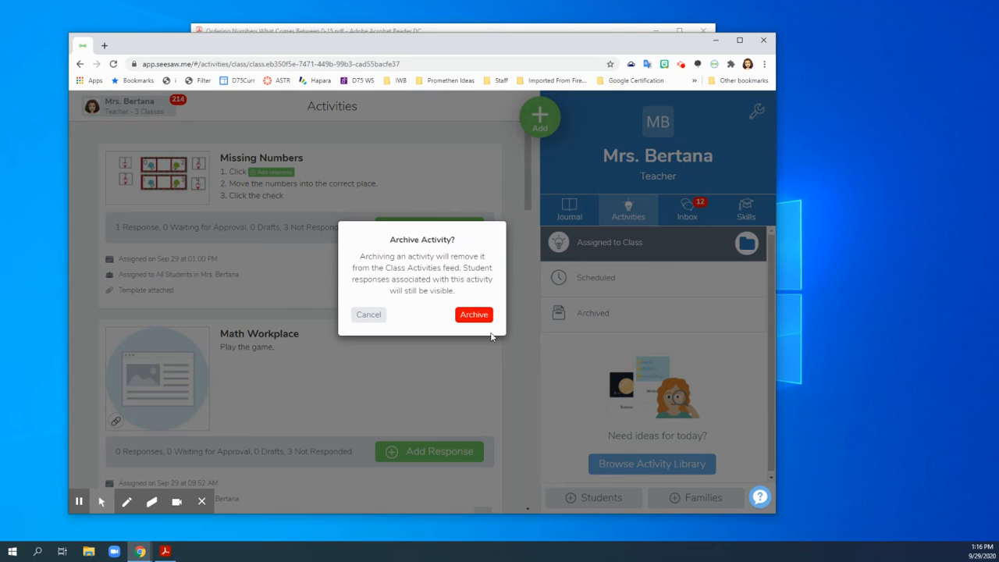
{"action": "left_click", "coordinate": [476, 316]}
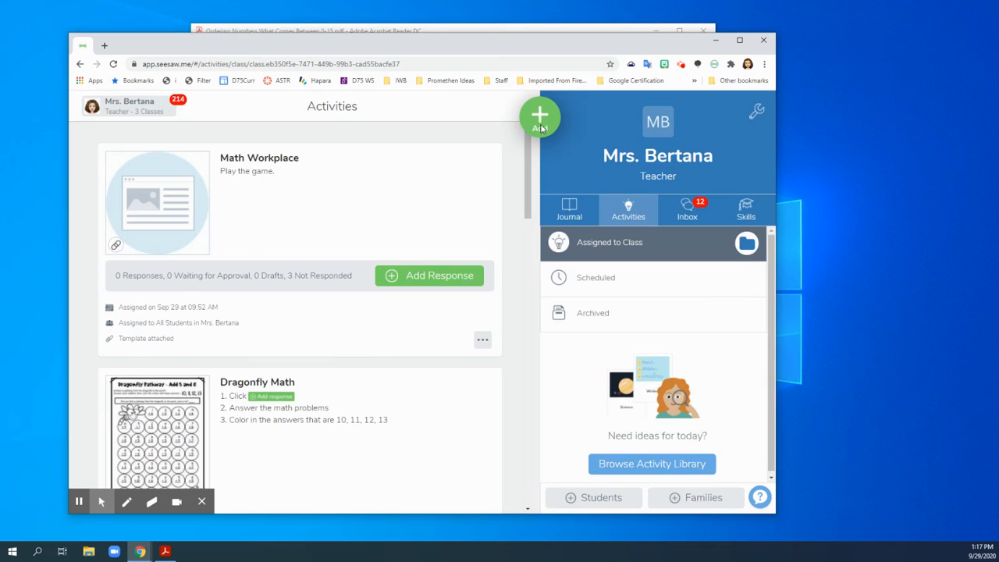
- Assign the updated two-page Missing Numbers activity from My Library to the teacher's class of four students
{"action": "left_click", "coordinate": [541, 125]}
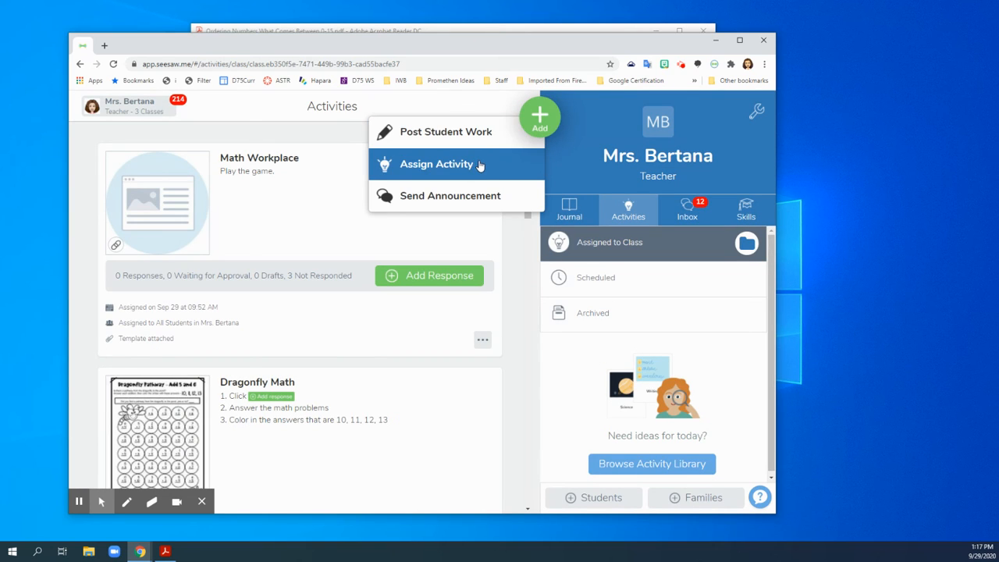
{"action": "left_click", "coordinate": [480, 165]}
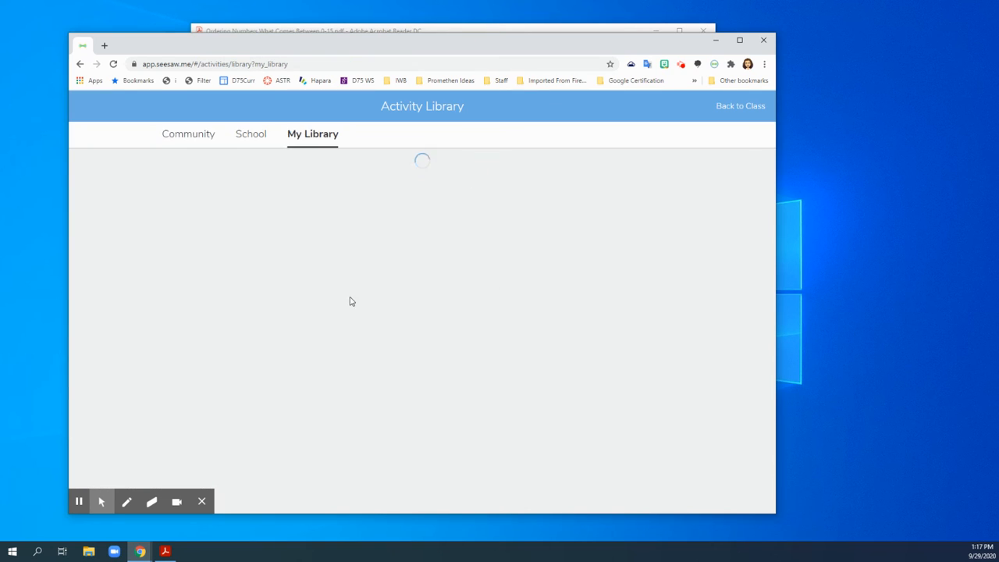
{"action": "left_click", "coordinate": [321, 247]}
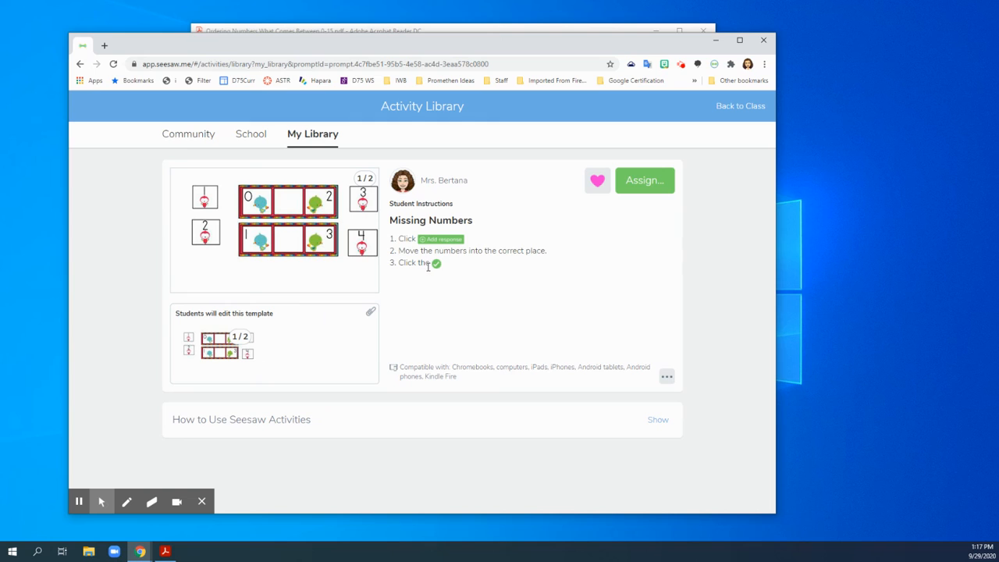
{"action": "left_click", "coordinate": [640, 181]}
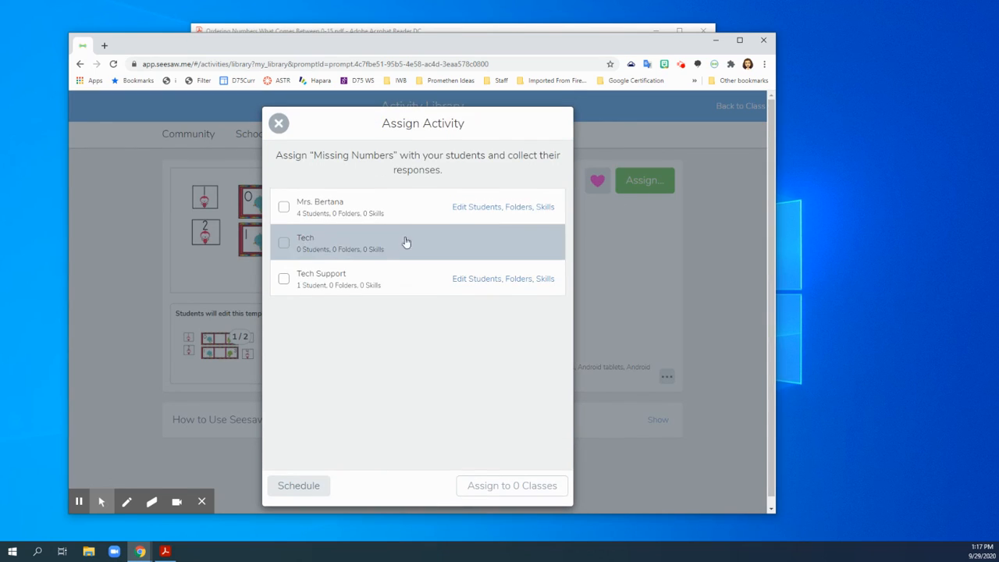
{"action": "left_click", "coordinate": [388, 205]}
{"action": "left_click", "coordinate": [525, 494]}
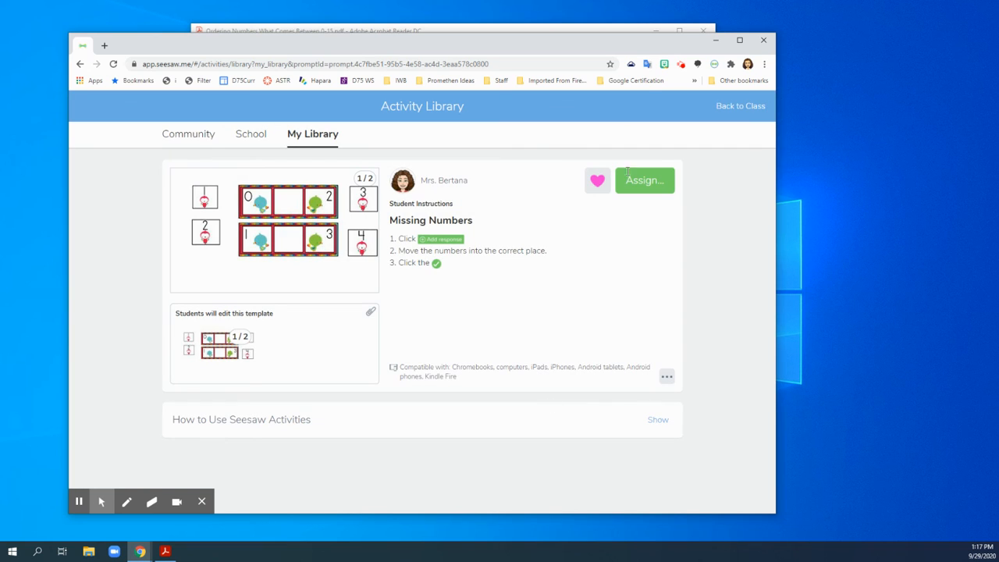
- Dismiss the Activity Assigned confirmation and return to the class's activities feed
{"action": "left_click", "coordinate": [751, 110]}
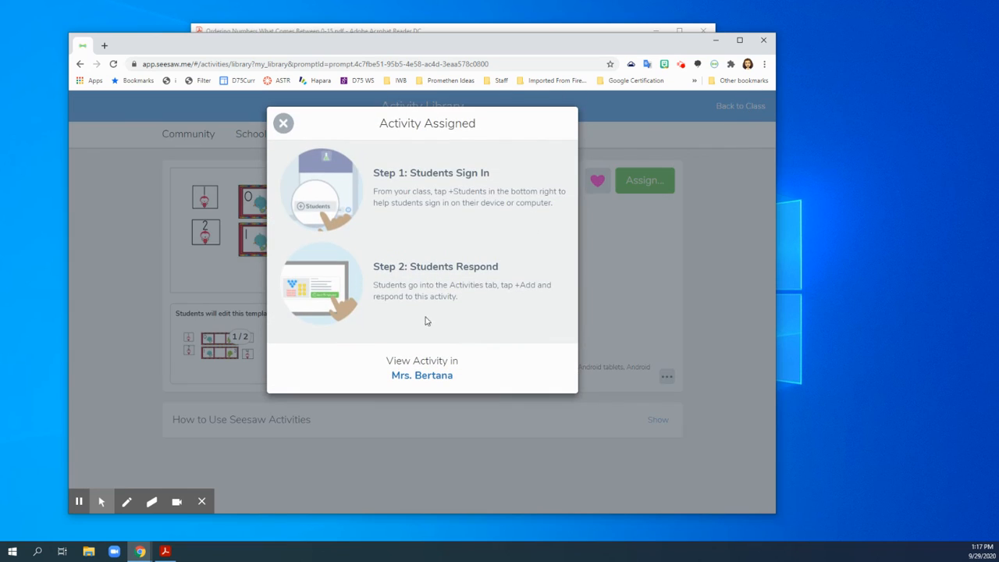
{"action": "left_click", "coordinate": [283, 123]}
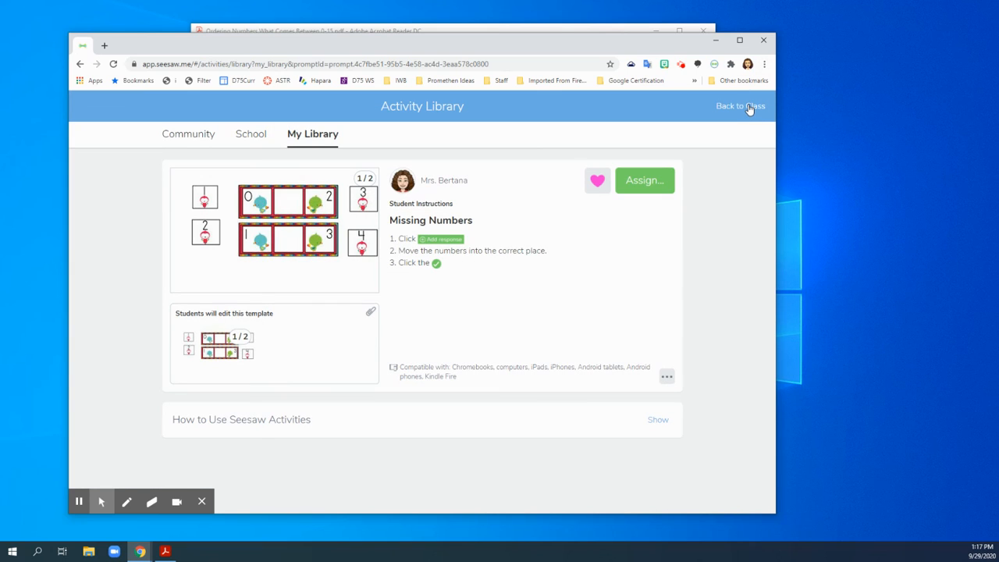
{"action": "left_click", "coordinate": [751, 106]}
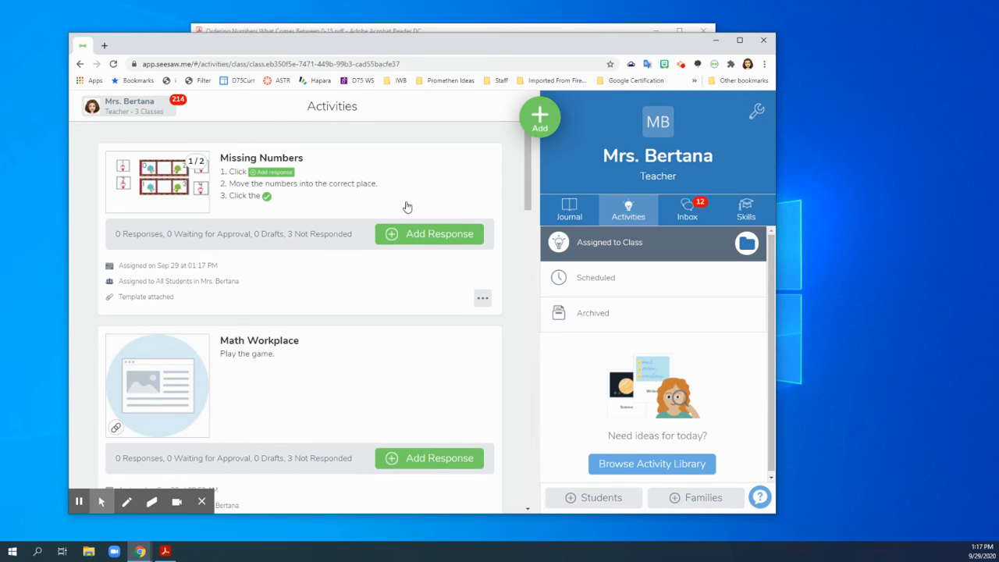